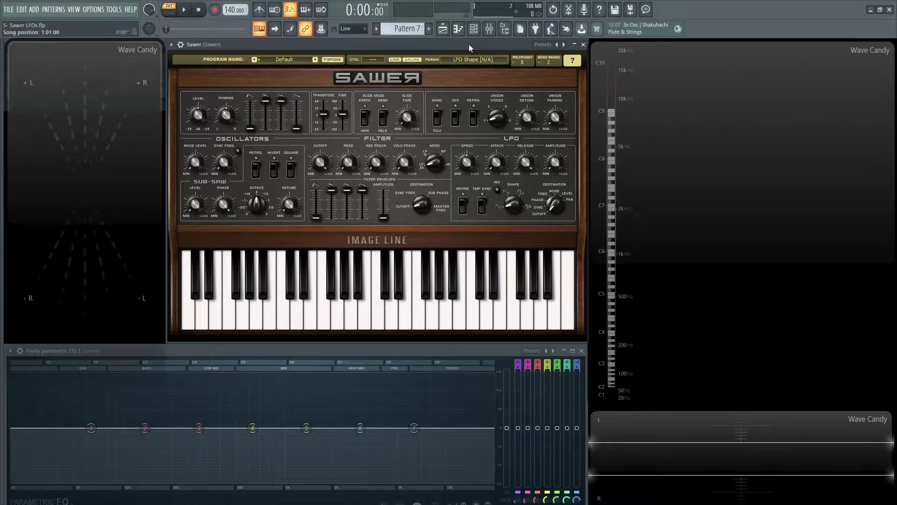
- Open the preset library, select the Default bank and close the library
{"action": "left_click", "coordinate": [299, 60]}
{"action": "left_click", "coordinate": [312, 157]}
{"action": "left_click", "coordinate": [312, 175]}
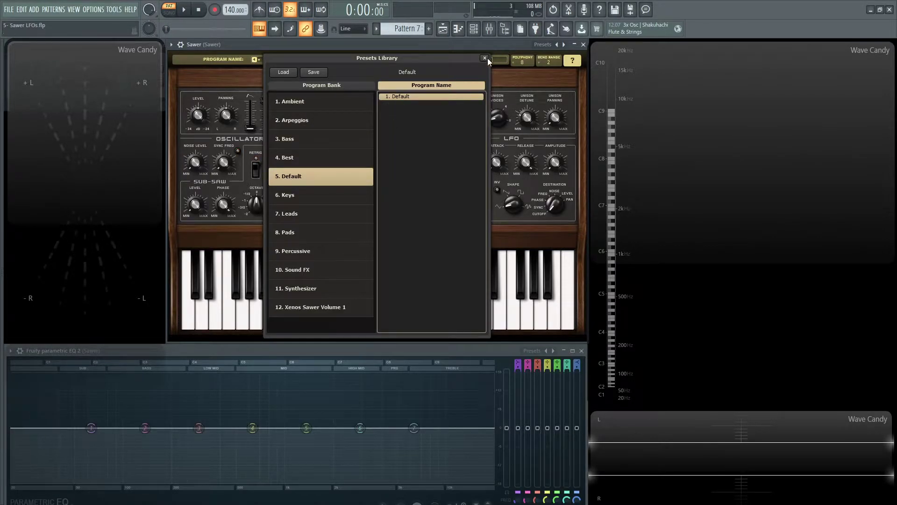
{"action": "left_click", "coordinate": [486, 59]}
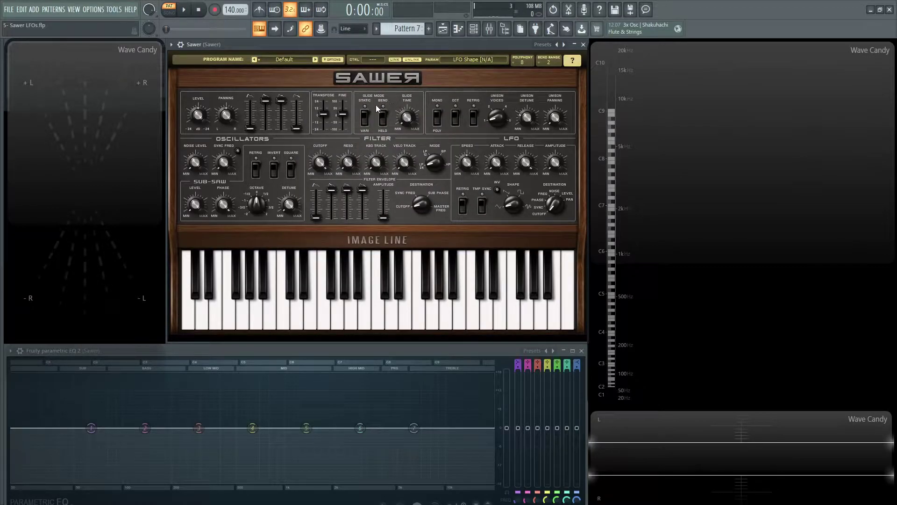
- Play a few test notes and lower the filter cutoff
{"action": "key", "text": "c"}
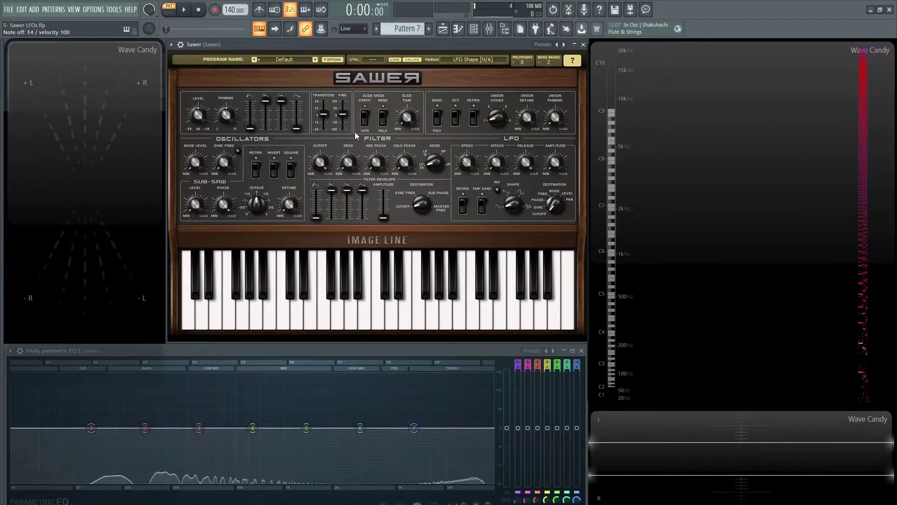
{"action": "key", "text": "6"}
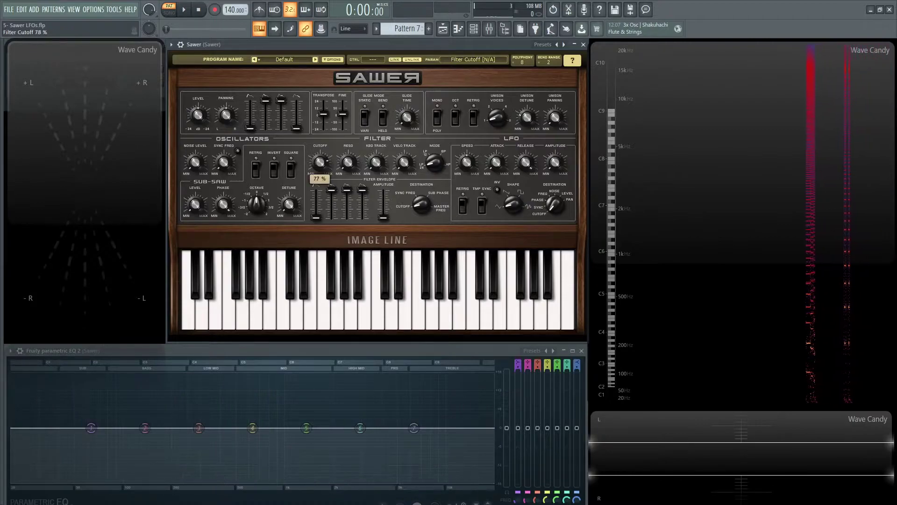
{"action": "key", "text": "6"}
{"action": "left_click_drag", "start_coordinate": [320, 162], "coordinate": [320, 159]}
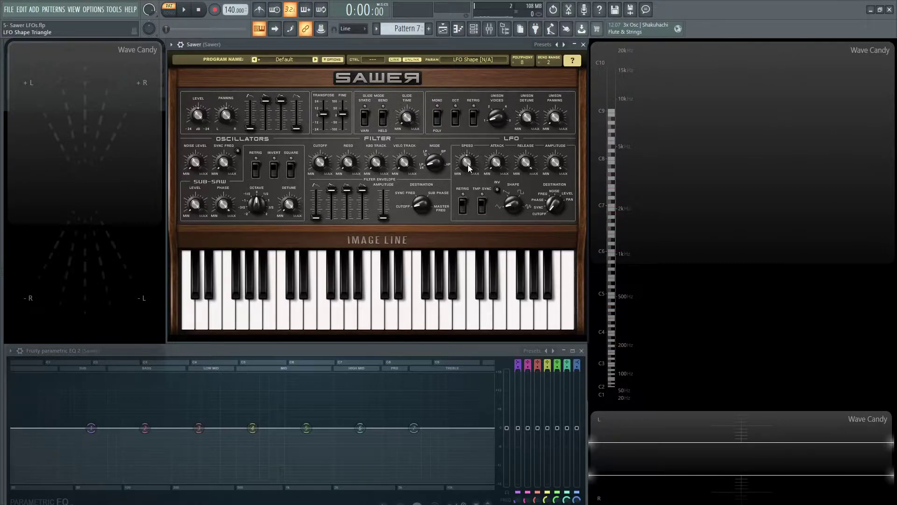
- Set the LFO speed to 10 Hz and the LFO amplitude to 100%, playing a test note
{"action": "left_click_drag", "start_coordinate": [468, 167], "coordinate": [468, 159]}
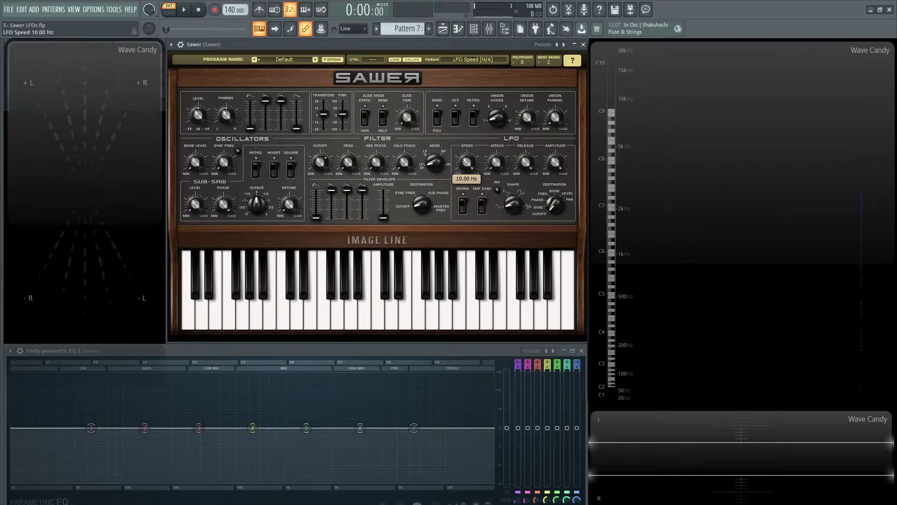
{"action": "key", "text": "6"}
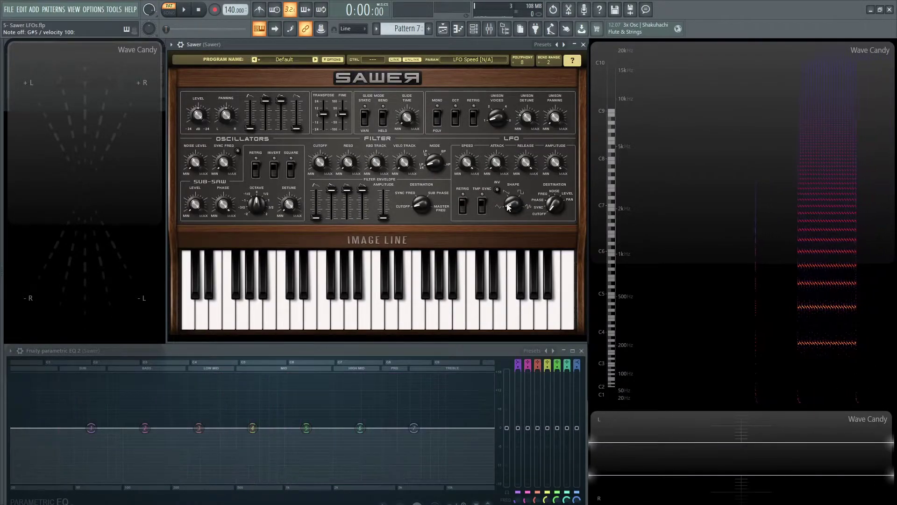
{"action": "left_click_drag", "start_coordinate": [555, 163], "coordinate": [555, 163]}
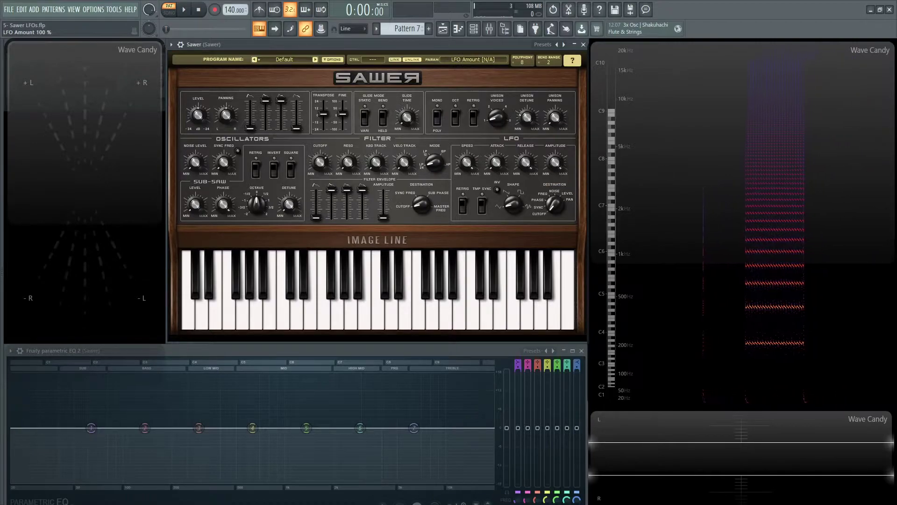
- Set the filter cutoff to 66% and vary the LFO speed while listening to a test note
{"action": "left_click_drag", "start_coordinate": [466, 162], "coordinate": [466, 162]}
{"action": "left_click", "coordinate": [320, 163]}
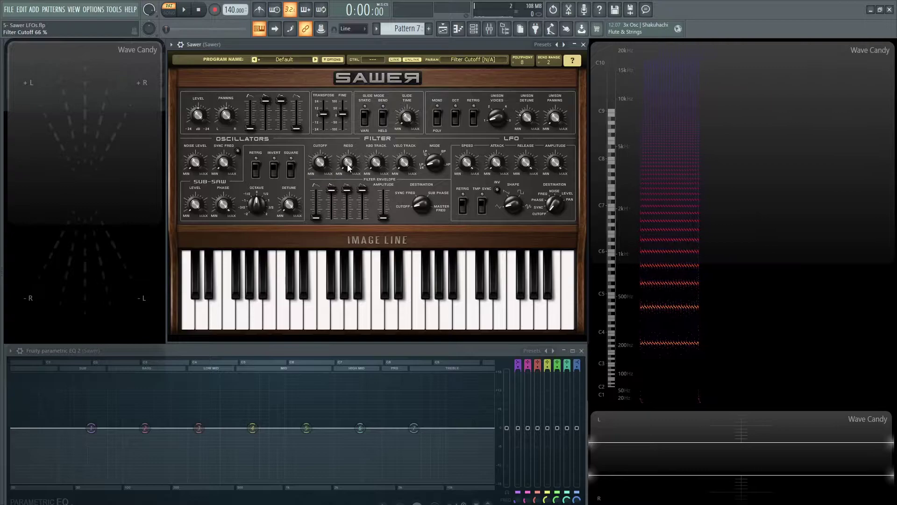
{"action": "key", "text": "6"}
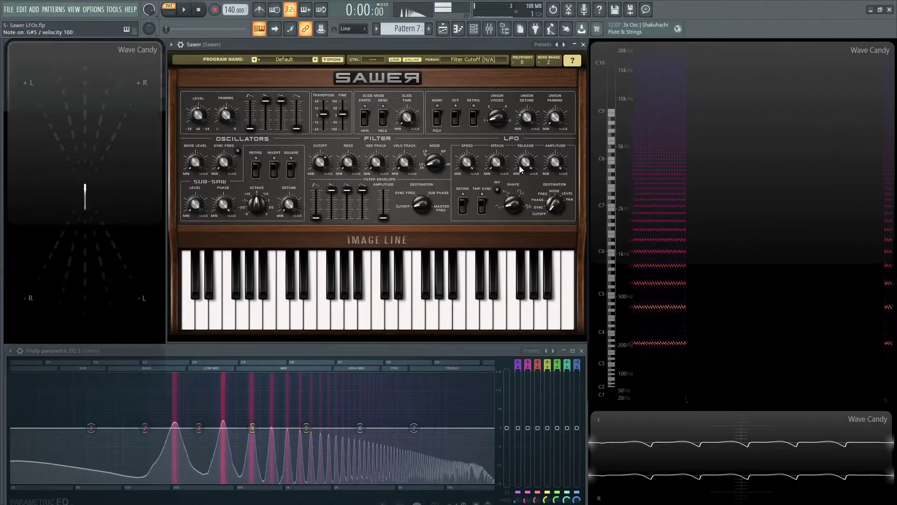
{"action": "left_click", "coordinate": [466, 163]}
{"action": "mouse_move", "coordinate": [467, 163]}
{"action": "left_mouse_down"}
{"action": "mouse_move", "coordinate": [467, 189]}
{"action": "mouse_move", "coordinate": [467, 163]}
{"action": "left_mouse_up"}
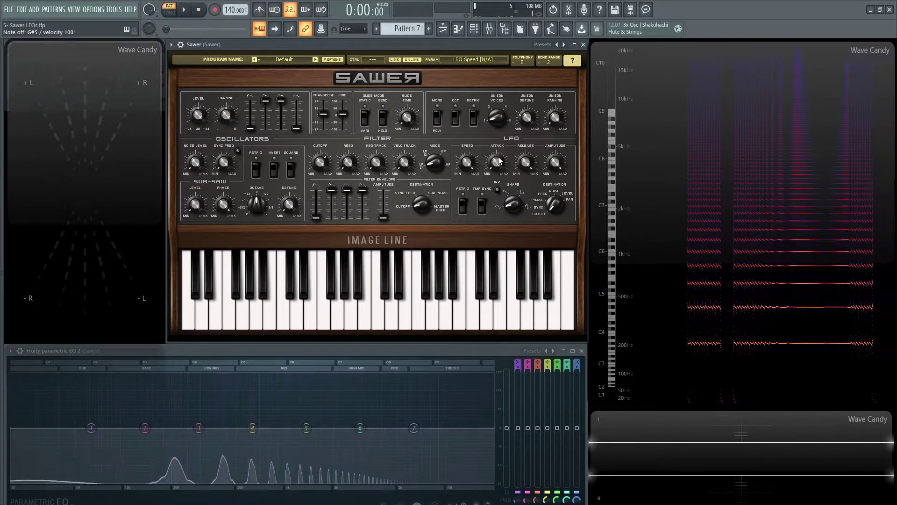
- Set the LFO attack to 3.97 s and play a note to hear the modulation fade in
{"action": "mouse_move", "coordinate": [493, 164]}
{"action": "left_mouse_down"}
{"action": "mouse_move", "coordinate": [496, 154]}
{"action": "mouse_move", "coordinate": [492, 165]}
{"action": "left_mouse_up"}
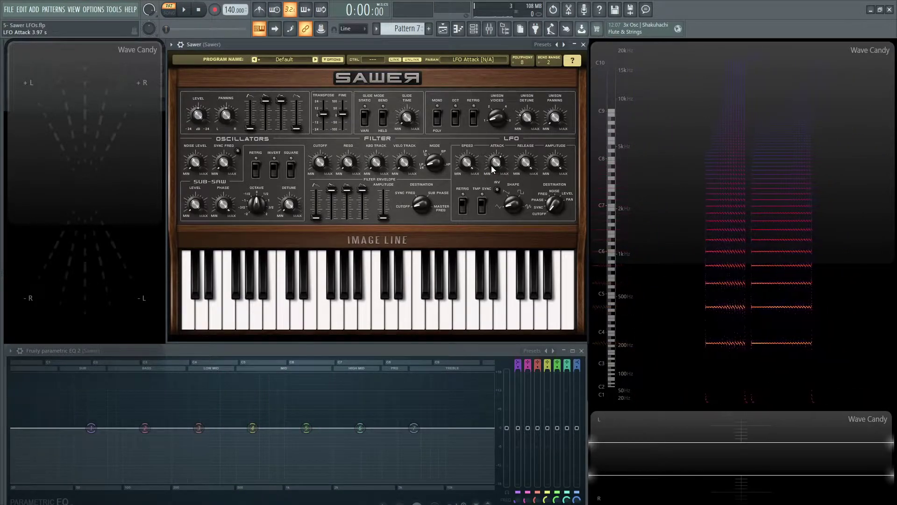
{"action": "key", "text": "6"}
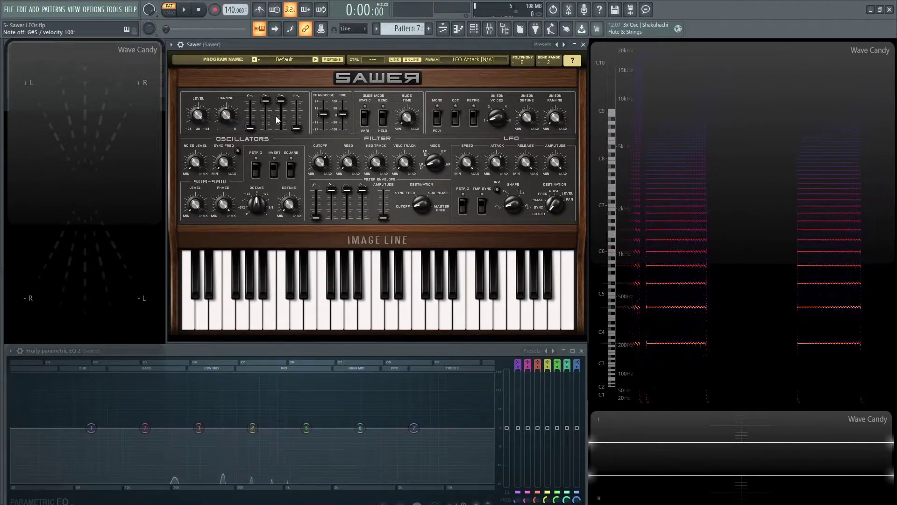
- Lengthen the master envelope's release and play test notes to hear the tail
{"action": "left_click_drag", "start_coordinate": [299, 127], "coordinate": [297, 115]}
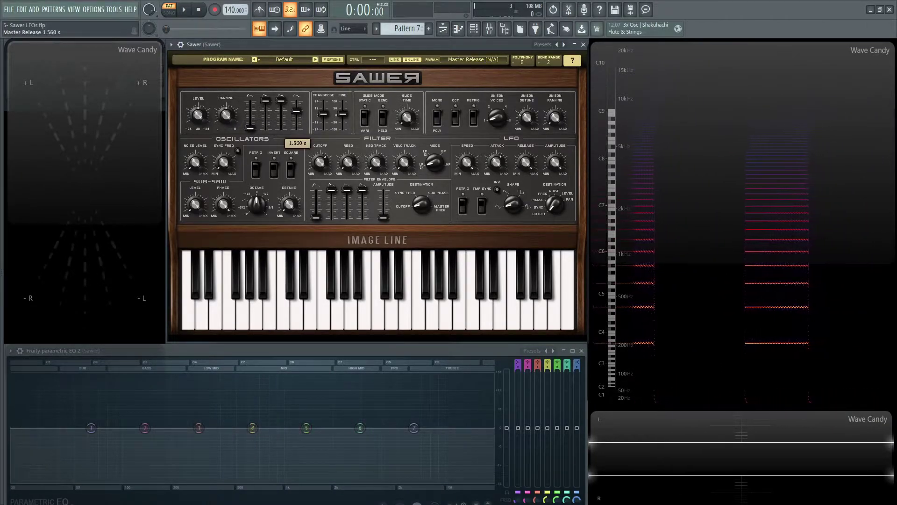
{"action": "key", "text": "6"}
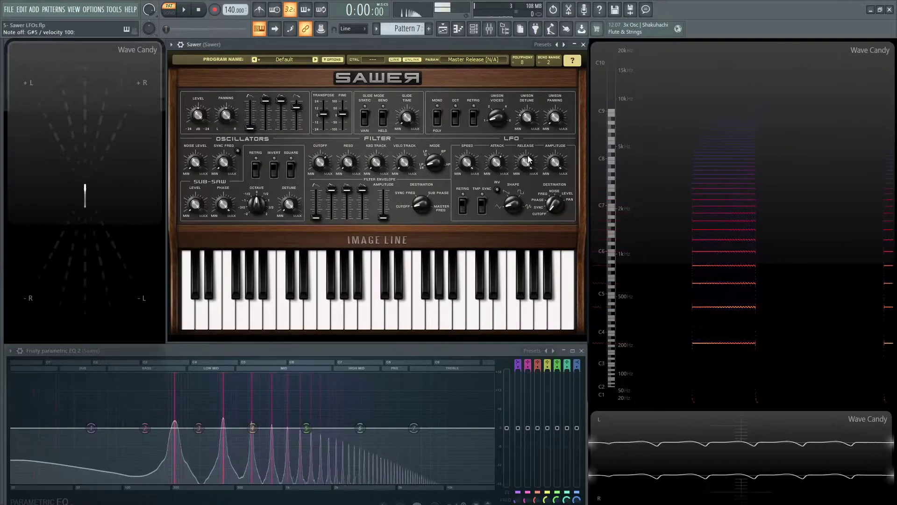
{"action": "key", "text": "6"}
- Adjust the LFO release to 4.97 s while playing repeated test notes
{"action": "left_click_drag", "start_coordinate": [525, 162], "coordinate": [526, 185]}
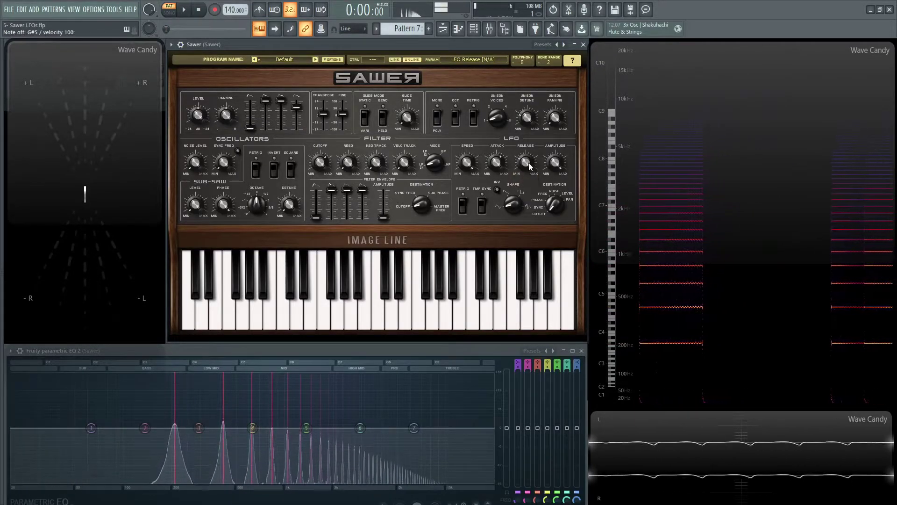
{"action": "key", "text": "h"}
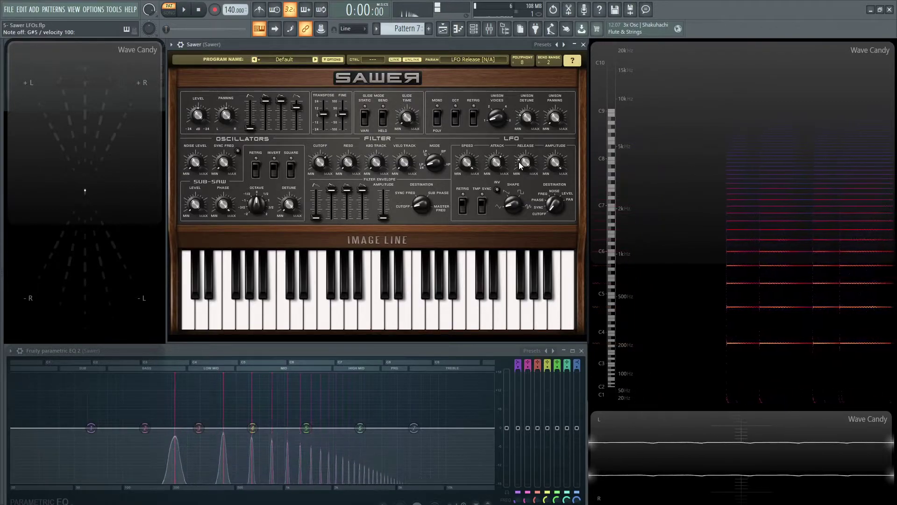
{"action": "key", "text": "h"}
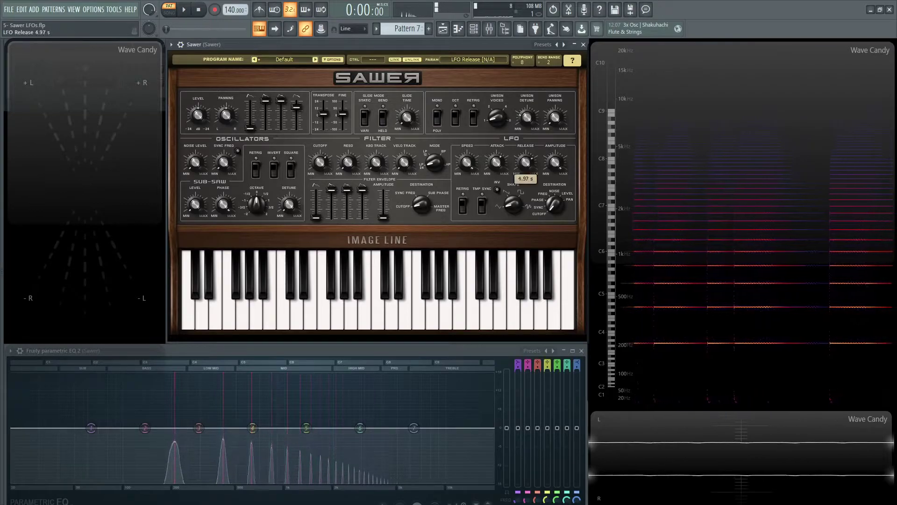
{"action": "key", "text": "h"}
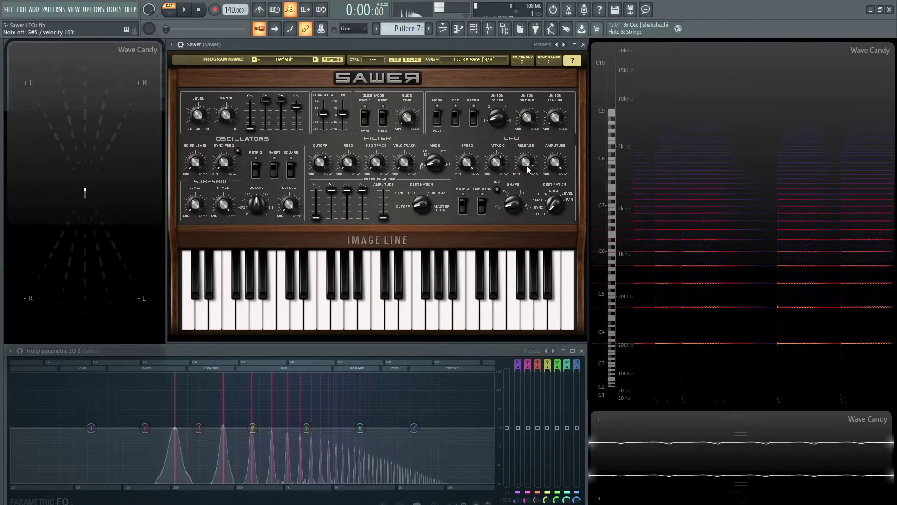
{"action": "key", "text": "h"}
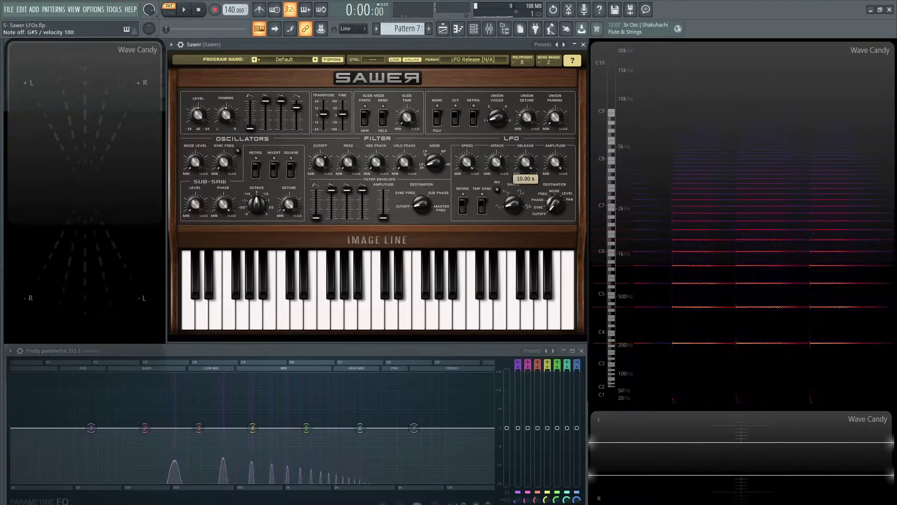
- Play repeated notes with the LFO release at 10 s to compare the modulation in the tail
{"action": "key", "text": "h"}
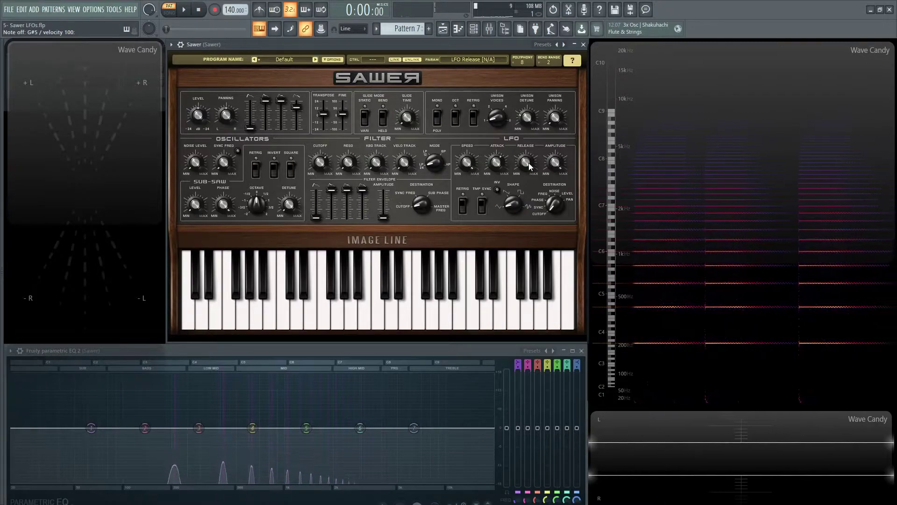
{"action": "key", "text": "h"}
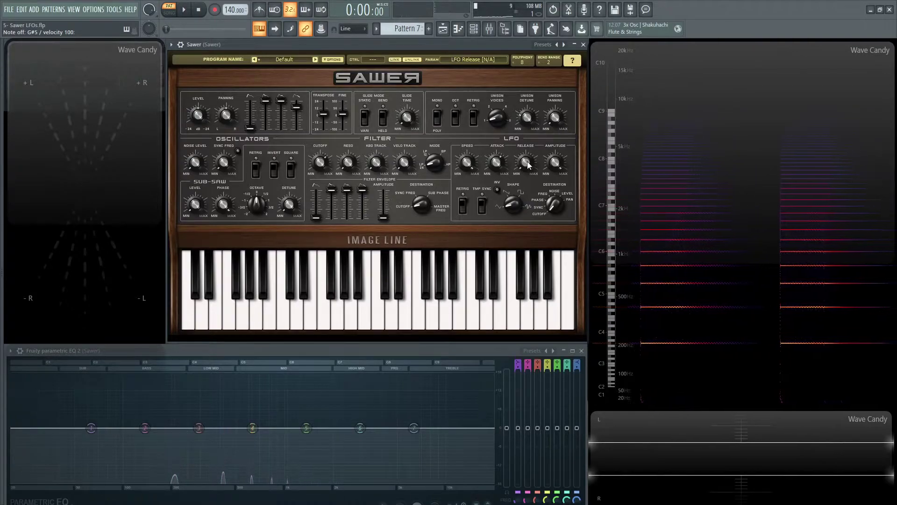
{"action": "key", "text": "h"}
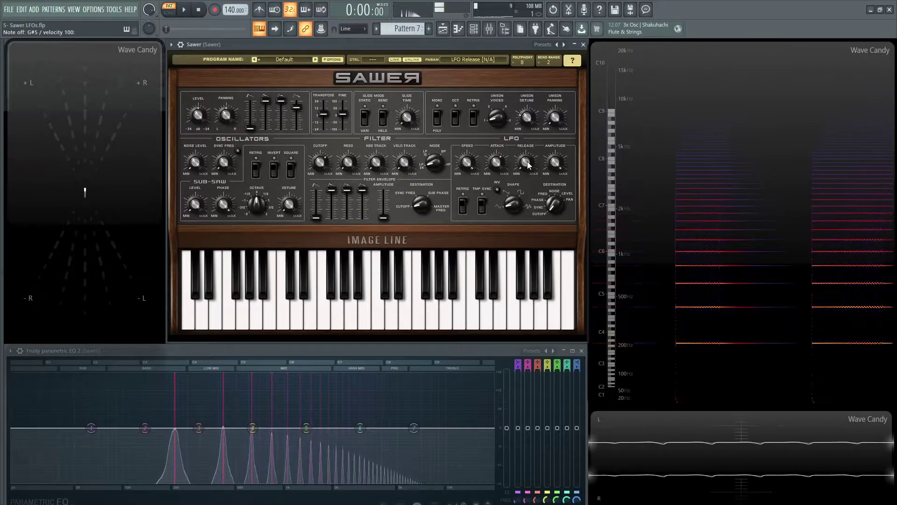
{"action": "key", "text": "h"}
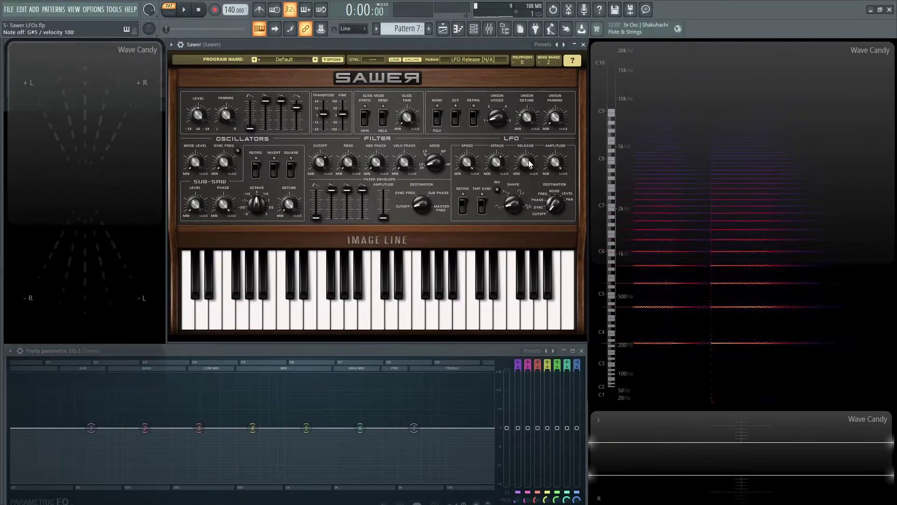
- Reload the Default preset from the preset library to reset the synth's parameters
{"action": "left_click", "coordinate": [289, 60]}
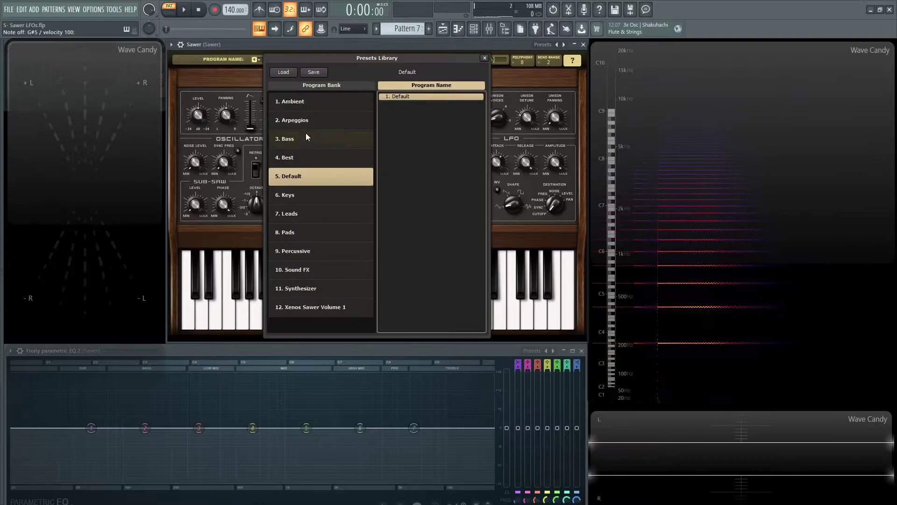
{"action": "left_click", "coordinate": [484, 59]}
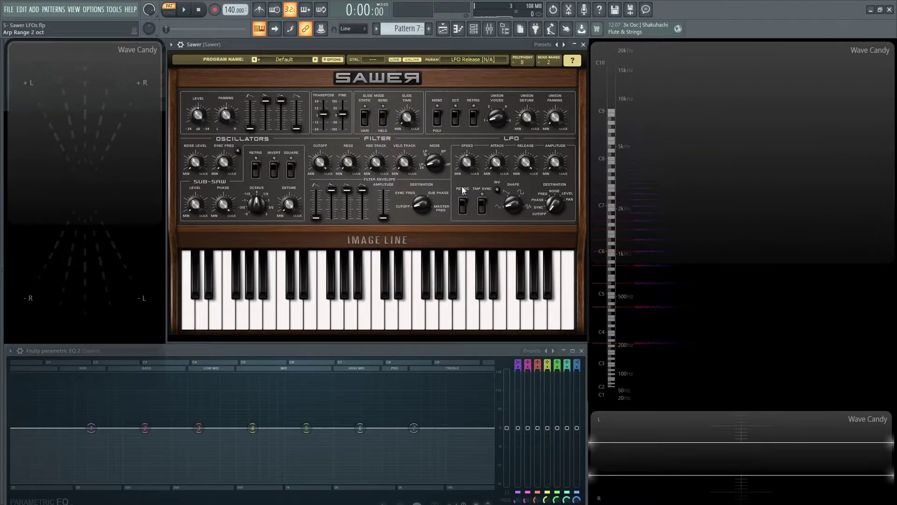
- Set the LFO destination to MasterFrq and raise the LFO amplitude, playing notes to hear the pitch modulation
{"action": "left_click_drag", "start_coordinate": [555, 209], "coordinate": [554, 204]}
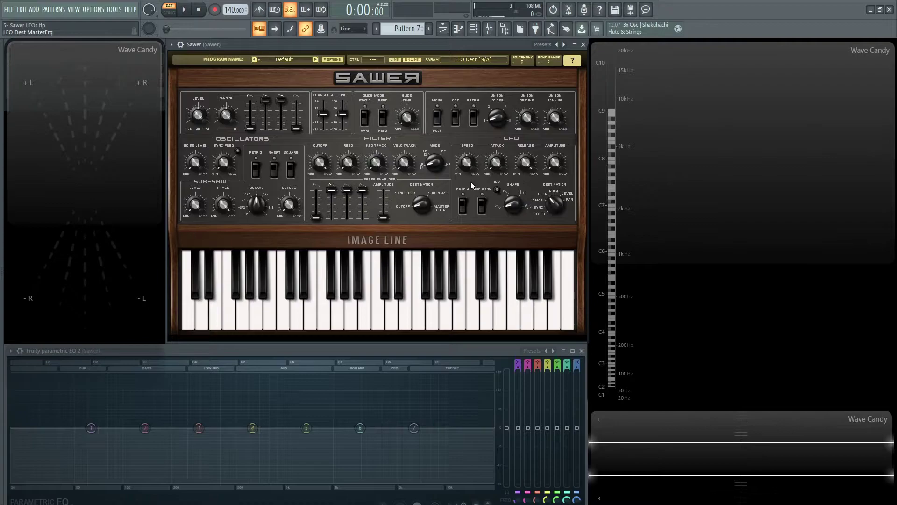
{"action": "key", "text": "6"}
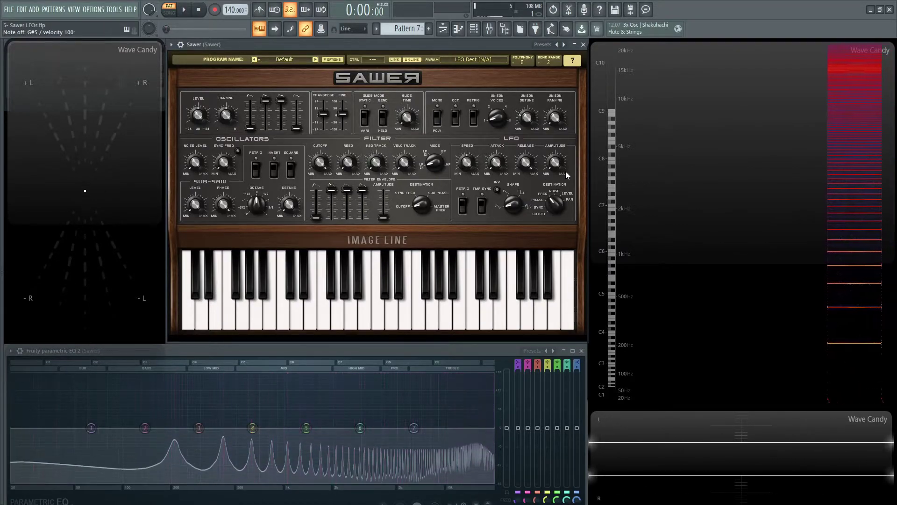
{"action": "left_click", "coordinate": [559, 163]}
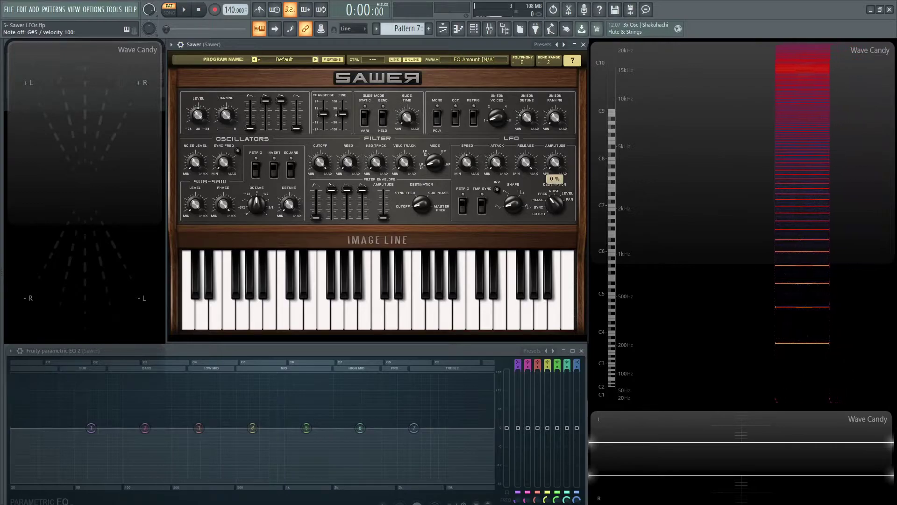
{"action": "left_click_drag", "start_coordinate": [553, 167], "coordinate": [552, 140]}
{"action": "key", "text": "6"}
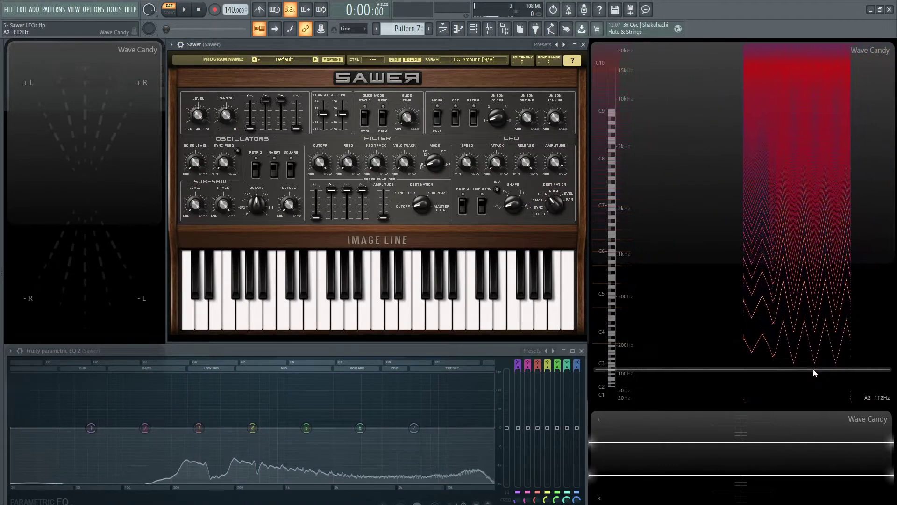
- Audition the sawtooth, square and random LFO shapes on the master frequency with test notes
{"action": "left_click_drag", "start_coordinate": [513, 204], "coordinate": [513, 191]}
{"action": "key", "text": "h"}
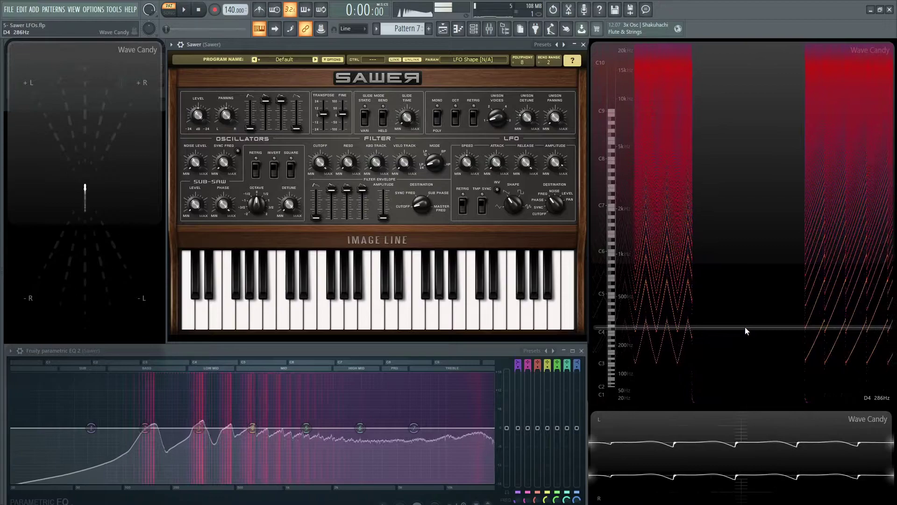
{"action": "left_click_drag", "start_coordinate": [515, 206], "coordinate": [515, 213]}
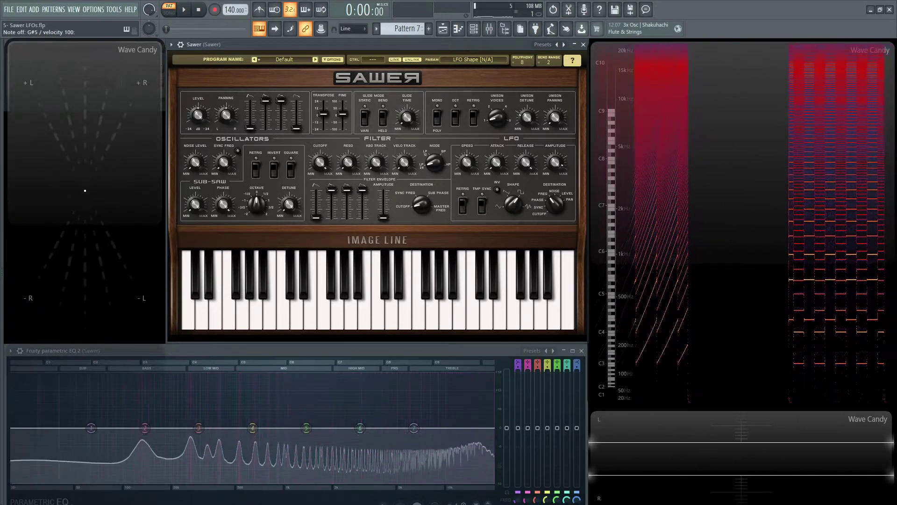
{"action": "left_click_drag", "start_coordinate": [515, 203], "coordinate": [514, 206]}
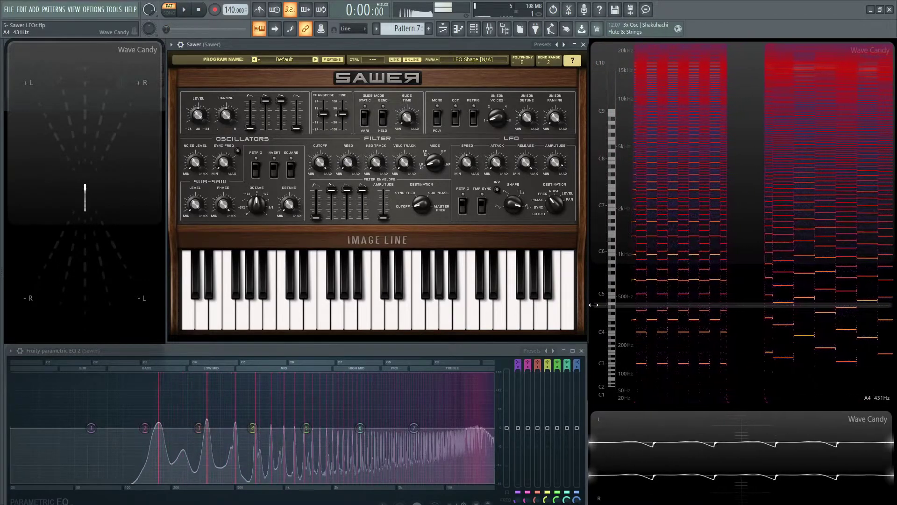
- Switch the LFO shape away from random, turn on LFO invert and play a test note
{"action": "left_click_drag", "start_coordinate": [513, 204], "coordinate": [513, 229]}
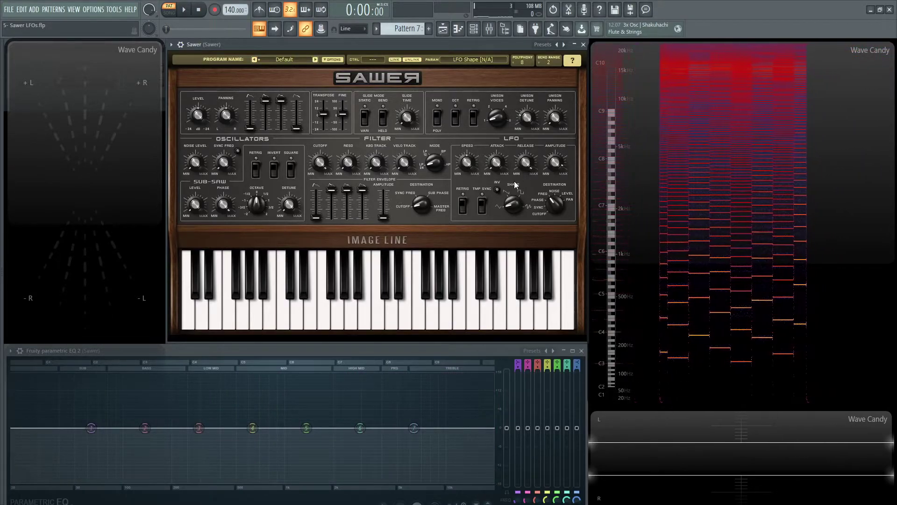
{"action": "left_click", "coordinate": [497, 190]}
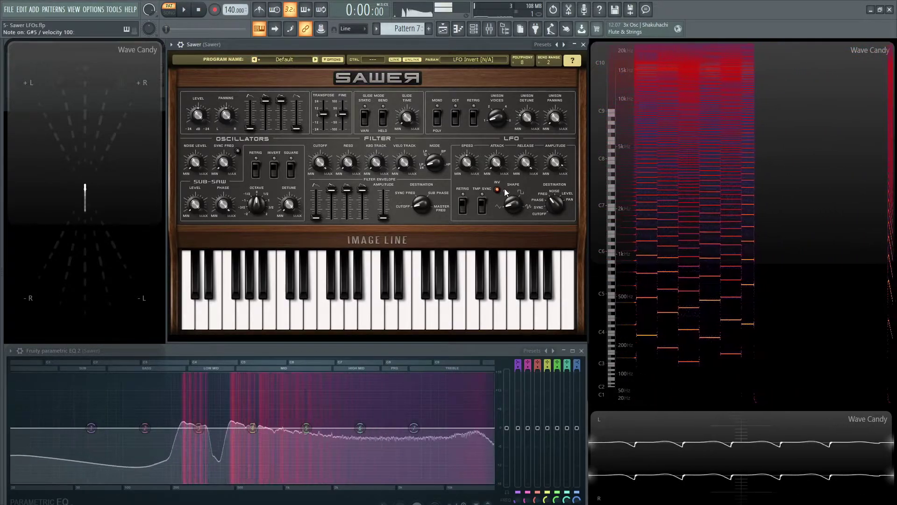
- Turn off LFO invert, enable LFO retrigger and play repeated test notes
{"action": "left_click", "coordinate": [497, 190]}
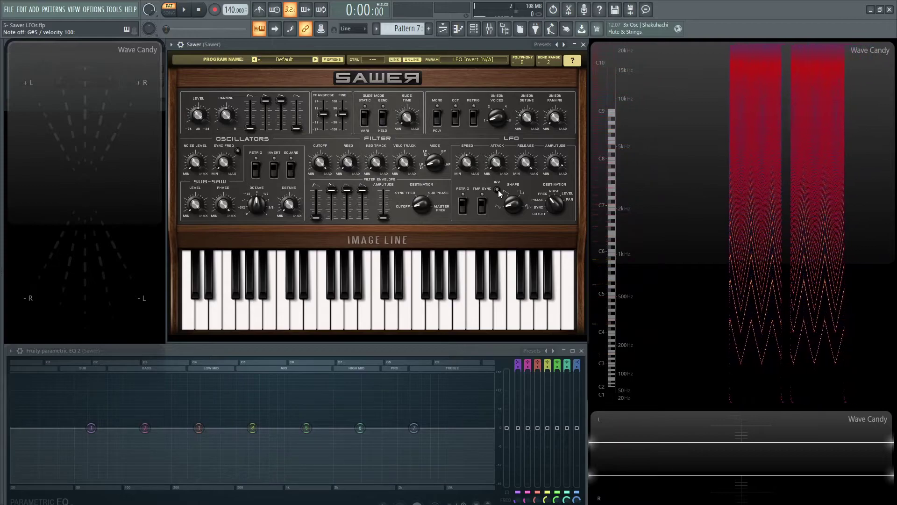
{"action": "left_click", "coordinate": [463, 206]}
{"action": "key", "text": "y"}
{"action": "key", "text": "y"}
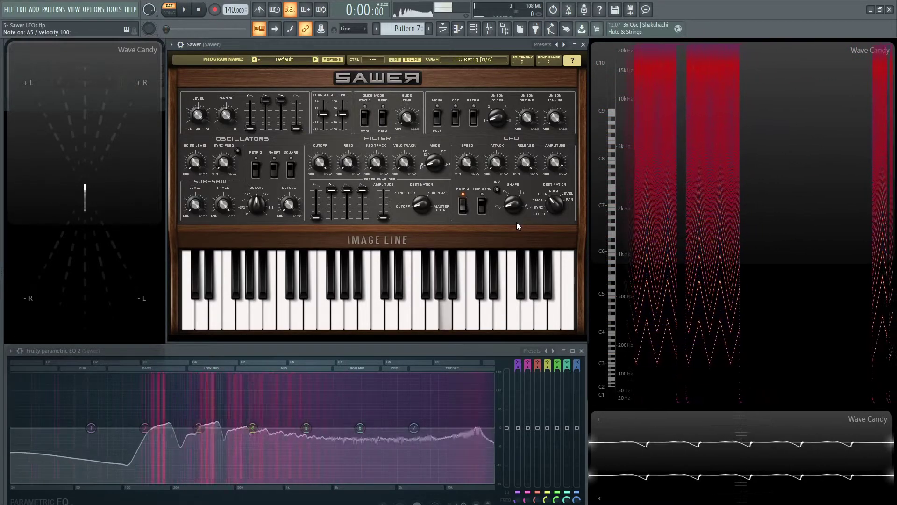
{"action": "key", "text": "y"}
{"action": "key", "text": "y"}
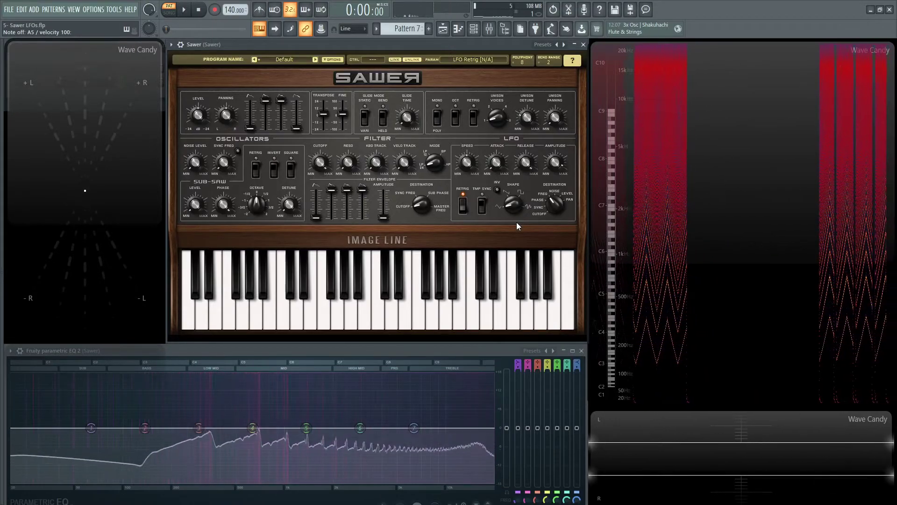
- Toggle LFO invert on, off and on again with retrigger active, playing repeated notes to compare the modulation's starting direction
{"action": "left_click", "coordinate": [497, 190]}
{"action": "key", "text": "n"}
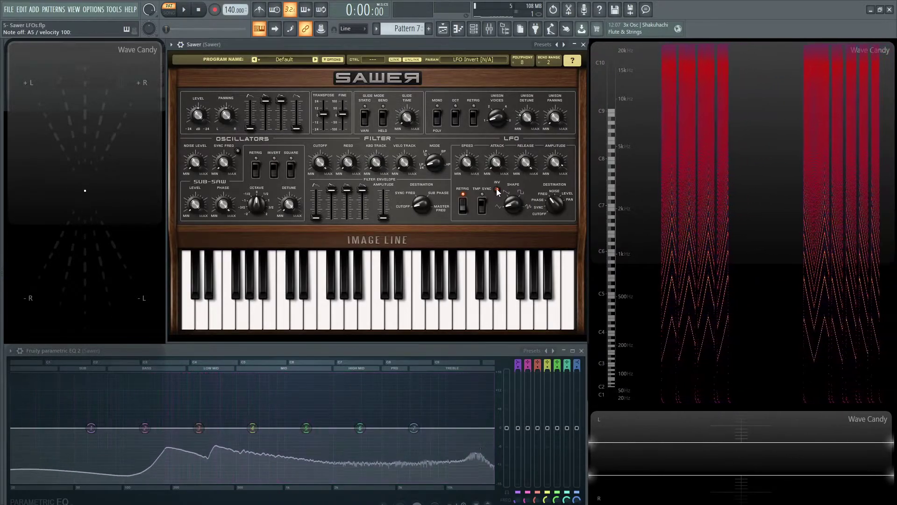
{"action": "key", "text": "n"}
{"action": "key", "text": "n"}
{"action": "key", "text": "n"}
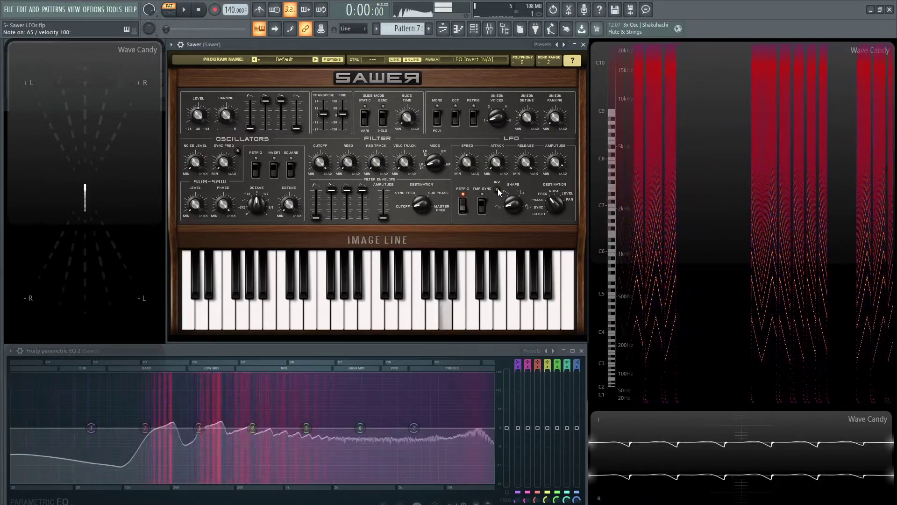
{"action": "left_click", "coordinate": [499, 189]}
{"action": "key", "text": "n"}
{"action": "key", "text": "n"}
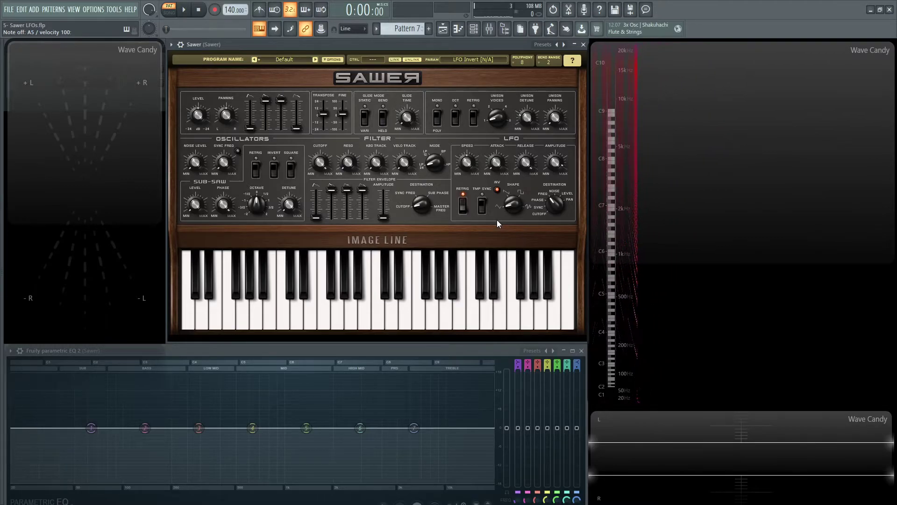
{"action": "key", "text": "6"}
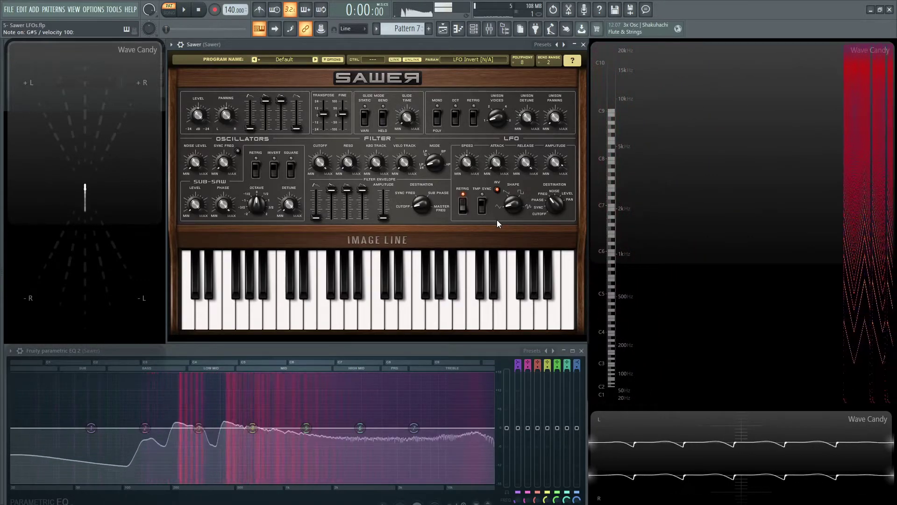
{"action": "key", "text": "6"}
- Turn off LFO retrigger and play a series of repeated notes to hear the free-running modulation
{"action": "left_click", "coordinate": [465, 206]}
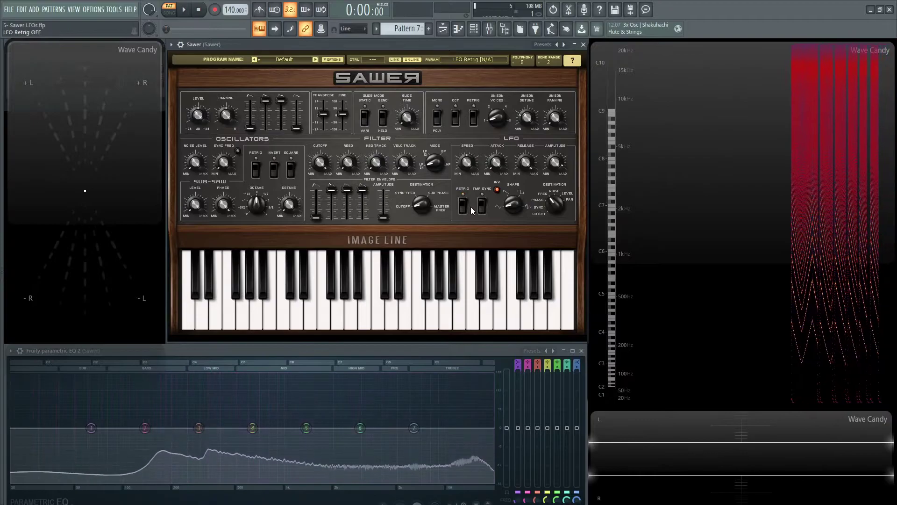
{"action": "key", "text": "6"}
{"action": "key", "text": "6"}
{"action": "key", "text": "6"}
{"action": "key", "text": "6"}
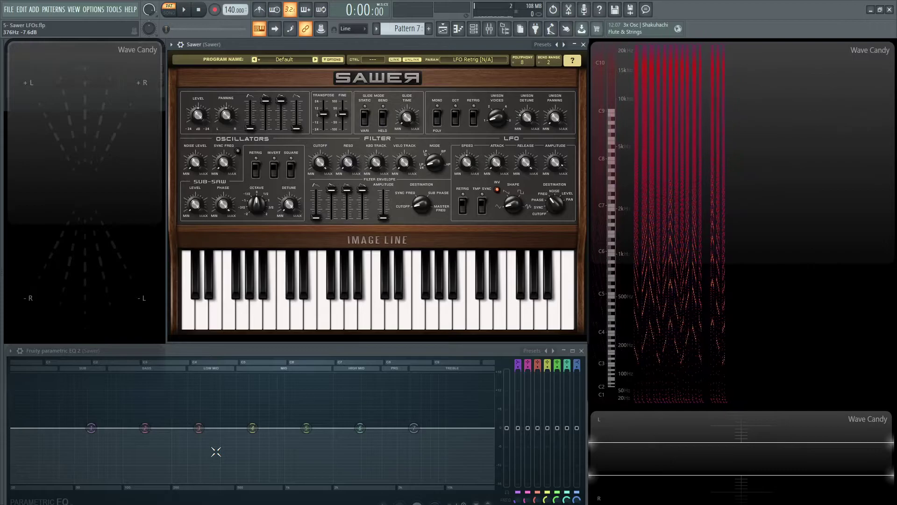
{"action": "key", "text": "6"}
{"action": "key", "text": "6"}
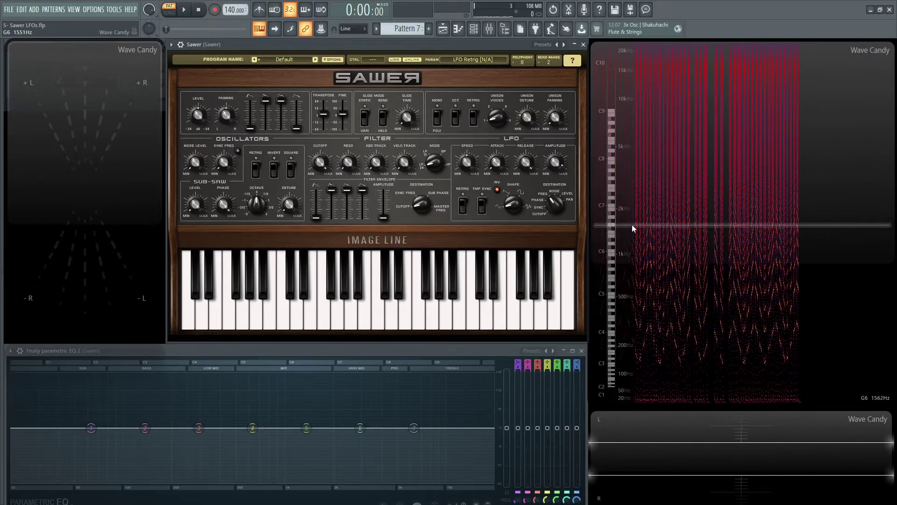
- Turn LFO retrigger back on and repeat the same note to hear the modulation restart each time
{"action": "left_click", "coordinate": [461, 204]}
{"action": "key", "text": "6"}
{"action": "key", "text": "6"}
{"action": "key", "text": "6"}
{"action": "key", "text": "6"}
{"action": "key", "text": "6"}
{"action": "key", "text": "6"}
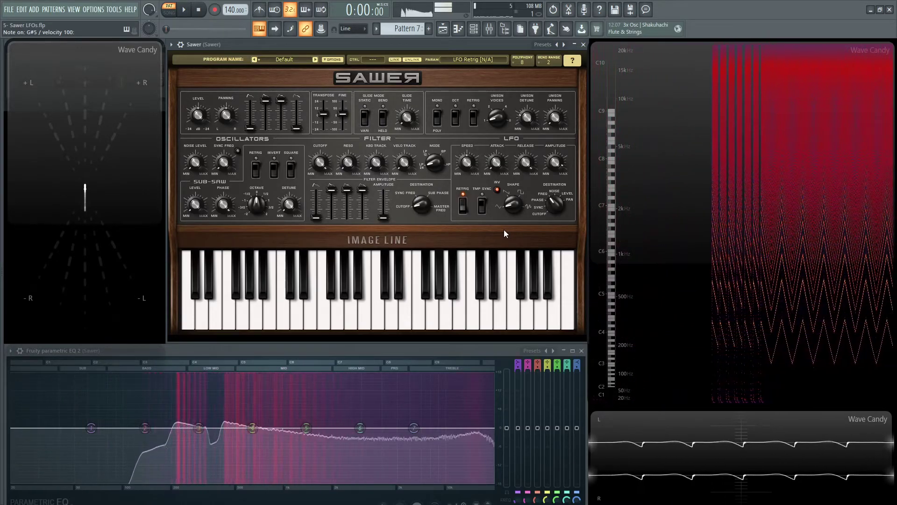
- Set the LFO destination to Sync Frq, then enable and raise the oscillator sync frequency while playing notes
{"action": "left_click_drag", "start_coordinate": [553, 208], "coordinate": [552, 225]}
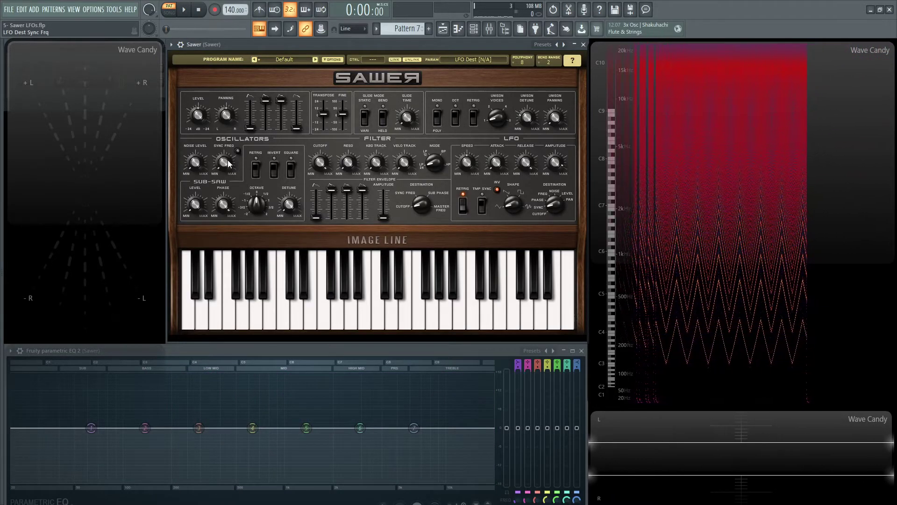
{"action": "mouse_move", "coordinate": [223, 162]}
{"action": "left_click_drag", "start_coordinate": [224, 163], "coordinate": [223, 157]}
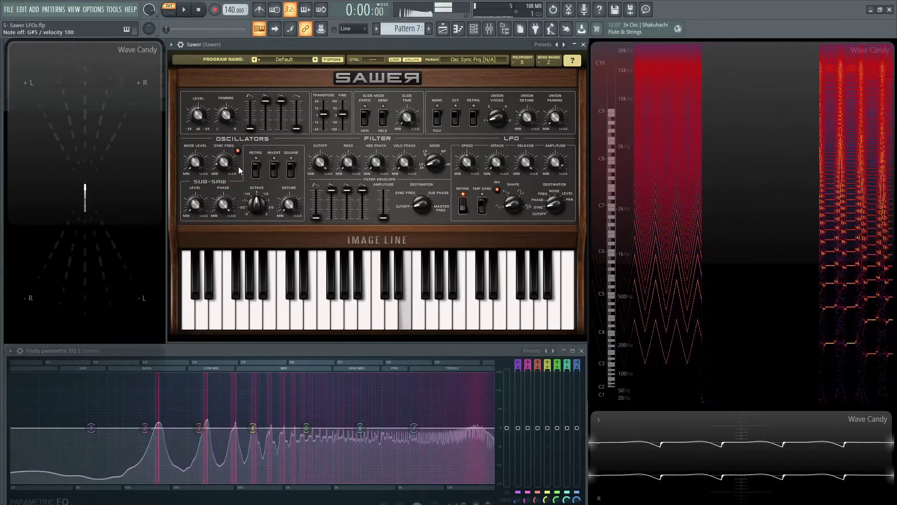
- Vary the LFO speed and audition the random and saw LFO shapes on the sync frequency with test notes
{"action": "mouse_move", "coordinate": [468, 174]}
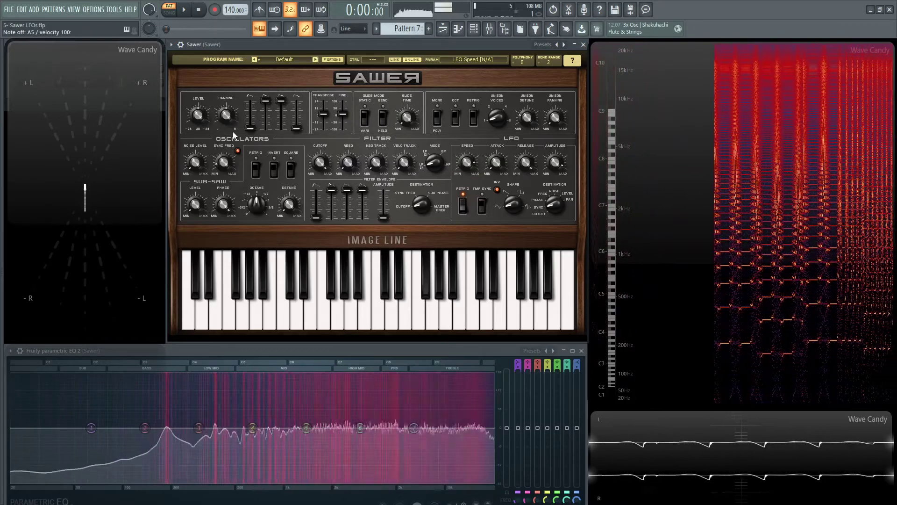
{"action": "key", "text": "d"}
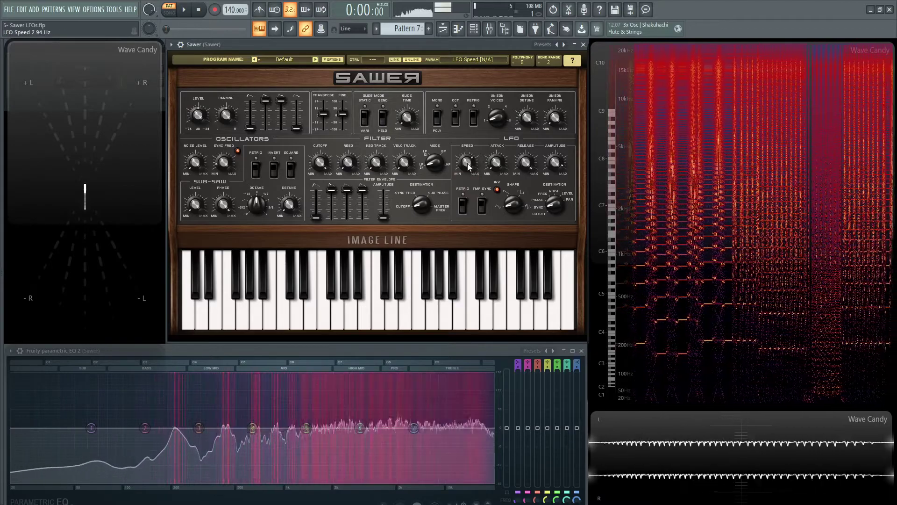
{"action": "scroll", "coordinate": [517, 206], "scroll_direction": "up", "scroll_amount": 1}
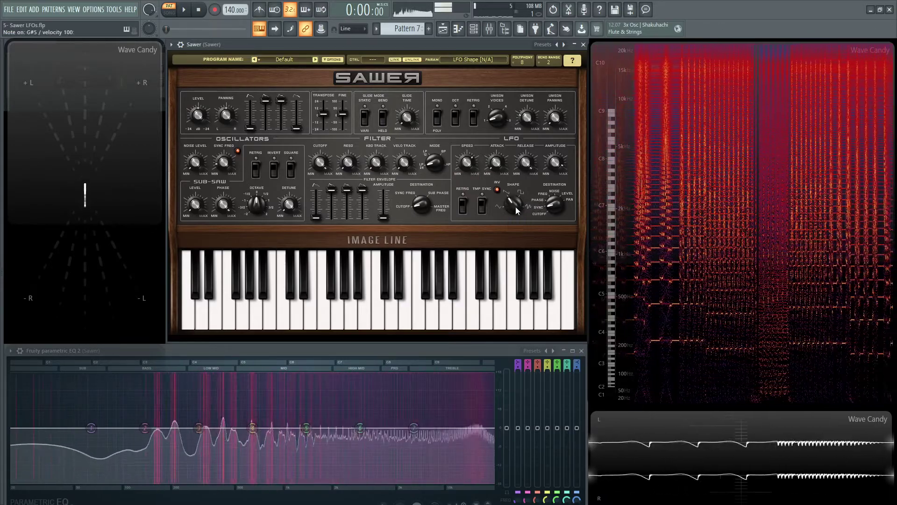
{"action": "key", "text": "n"}
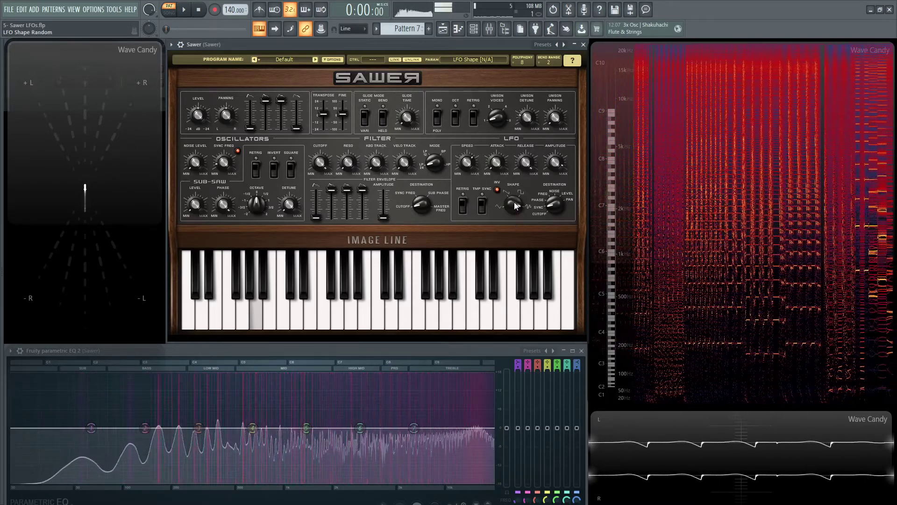
{"action": "left_click_drag", "start_coordinate": [515, 202], "coordinate": [514, 222]}
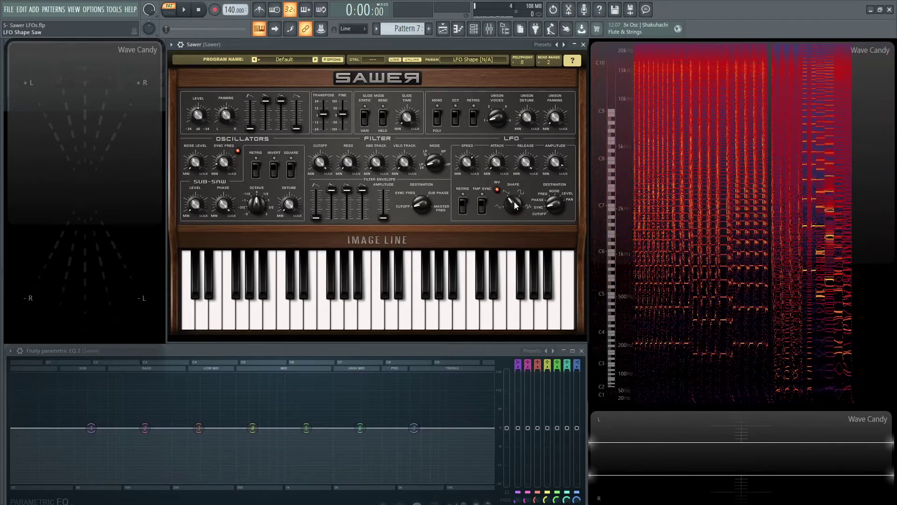
{"action": "key", "text": "n"}
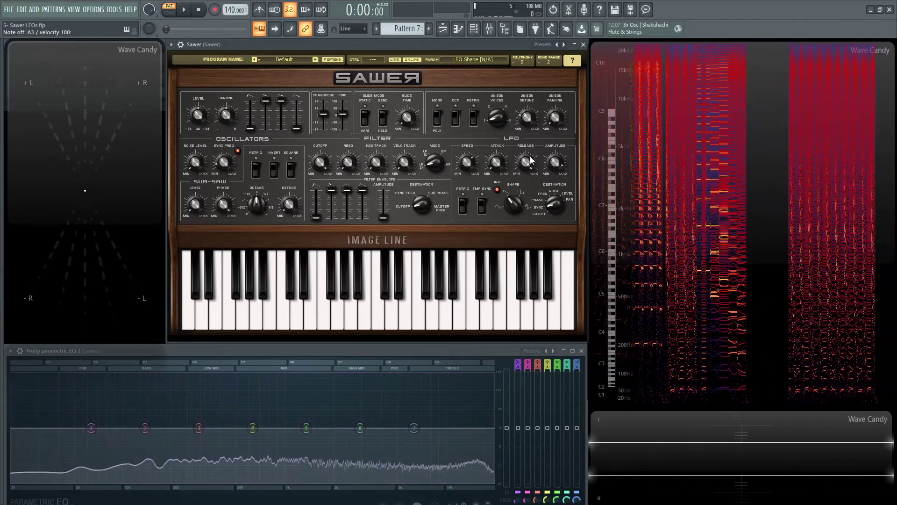
- Reload the Default program from the preset library's Default bank and close the library
{"action": "left_click", "coordinate": [285, 59]}
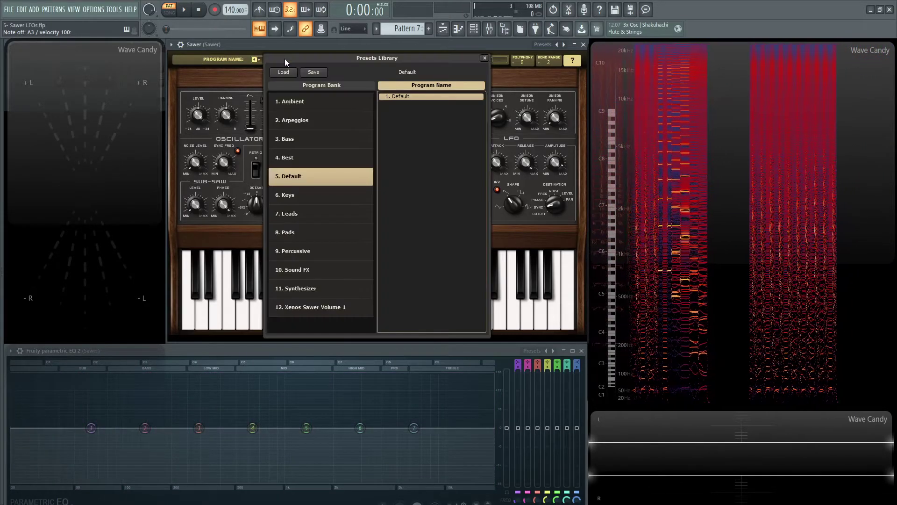
{"action": "left_click", "coordinate": [306, 159]}
{"action": "left_click", "coordinate": [307, 173]}
{"action": "left_click", "coordinate": [485, 58]}
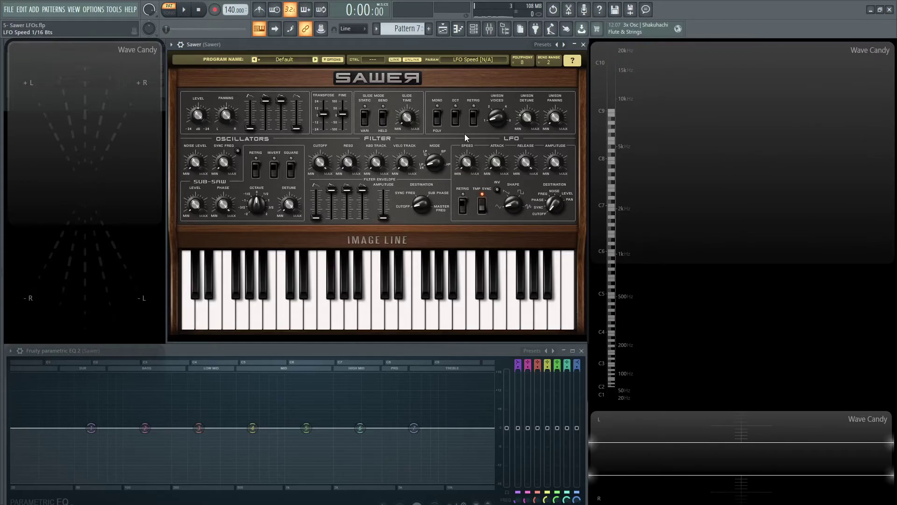
- Route the tempo-synced LFO to the master frequency and raise its amplitude while playing notes
{"action": "key", "text": "h"}
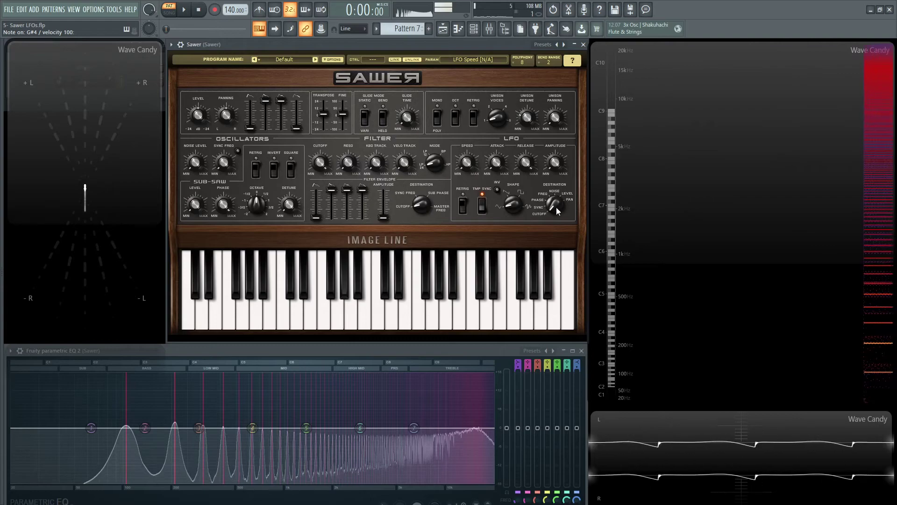
{"action": "left_click_drag", "start_coordinate": [557, 211], "coordinate": [557, 201]}
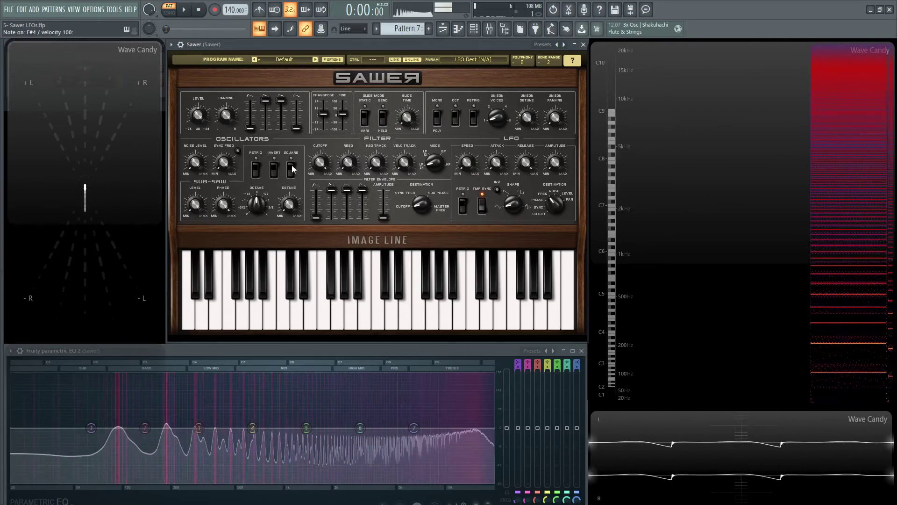
{"action": "left_click_drag", "start_coordinate": [555, 163], "coordinate": [555, 159]}
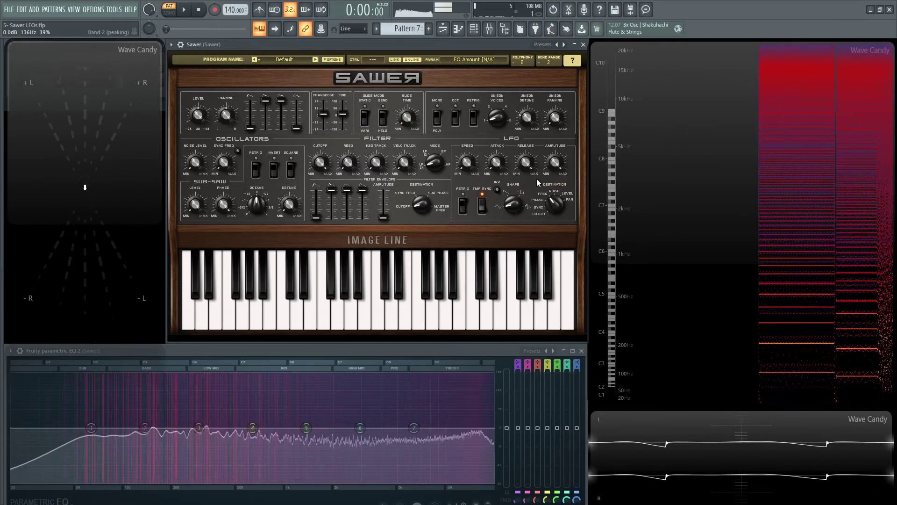
- Play a test note and slow the tempo-synced LFO speed to 4/4 beats
{"action": "key", "text": "5"}
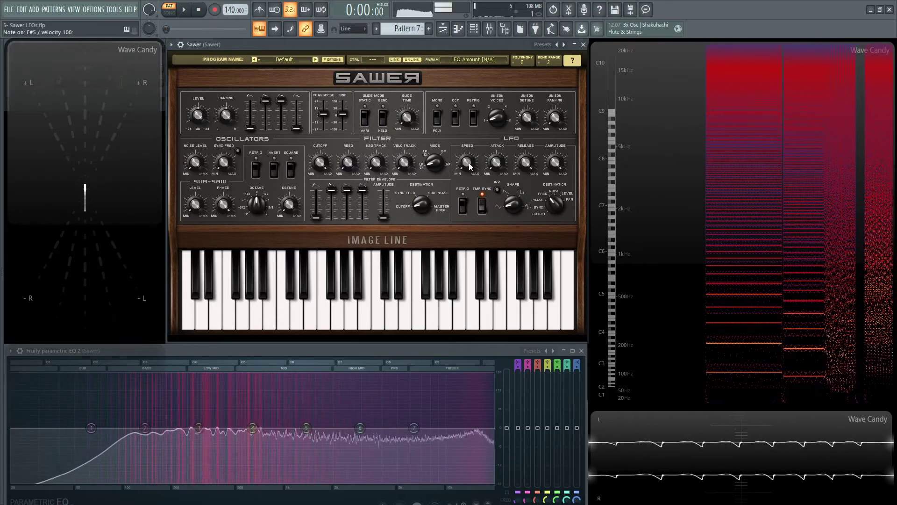
{"action": "left_click_drag", "start_coordinate": [472, 164], "coordinate": [470, 156]}
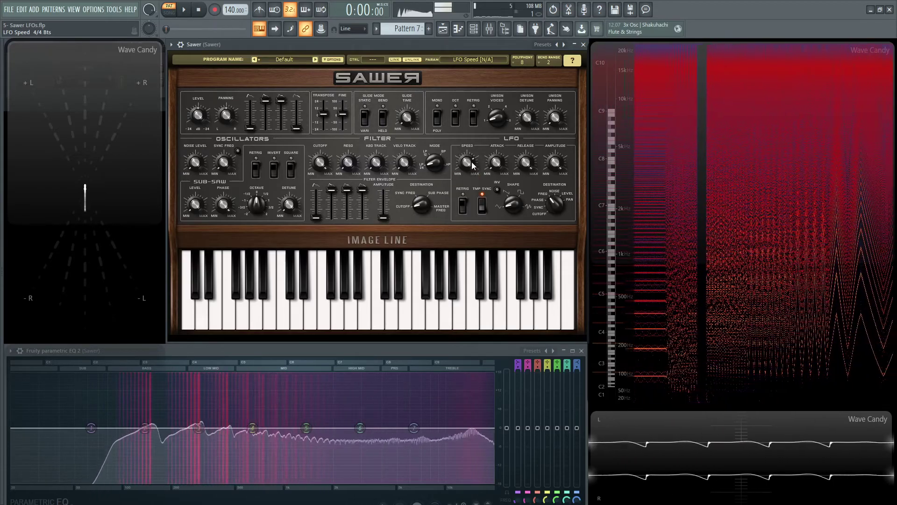